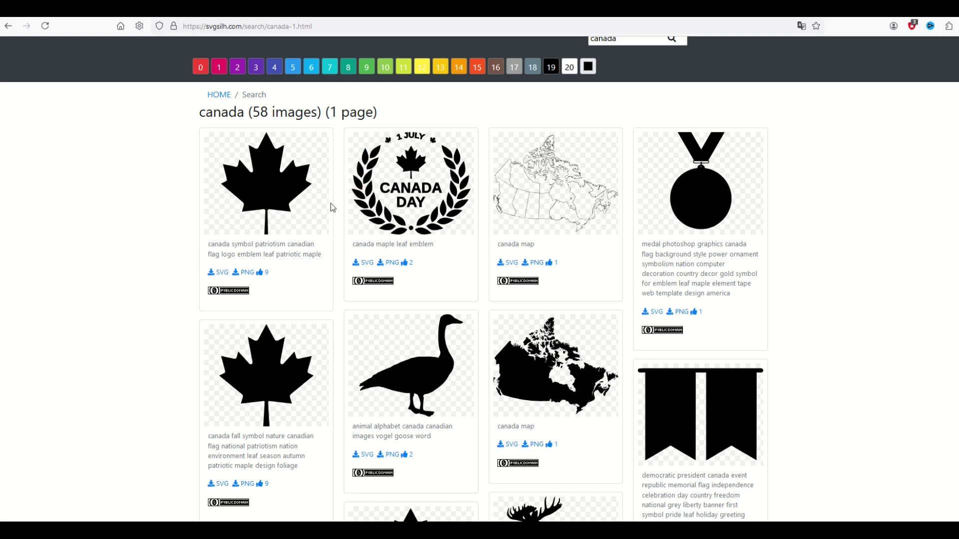
Step: Open the canada map silhouette page and download it as the SVG file 2088308.svg
left_click(549, 382)
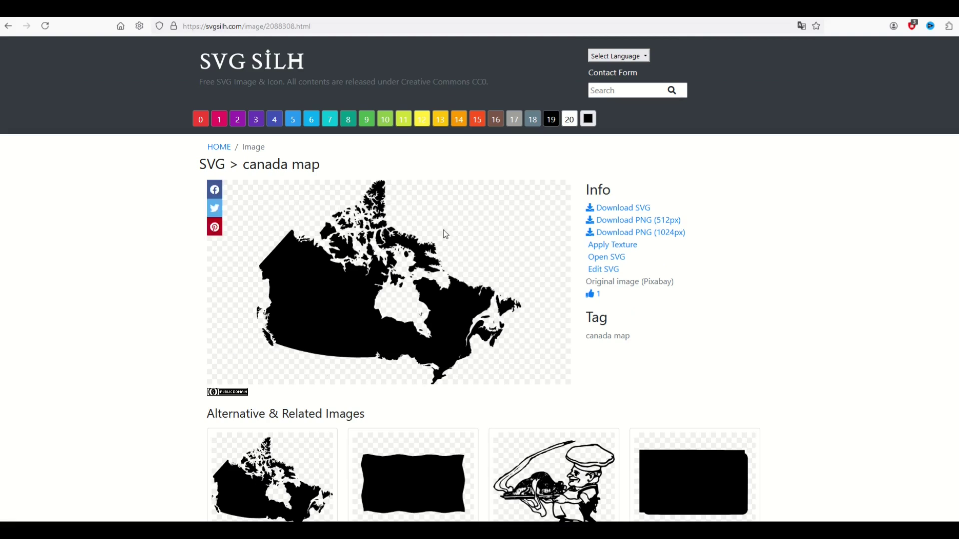
left_click(604, 214)
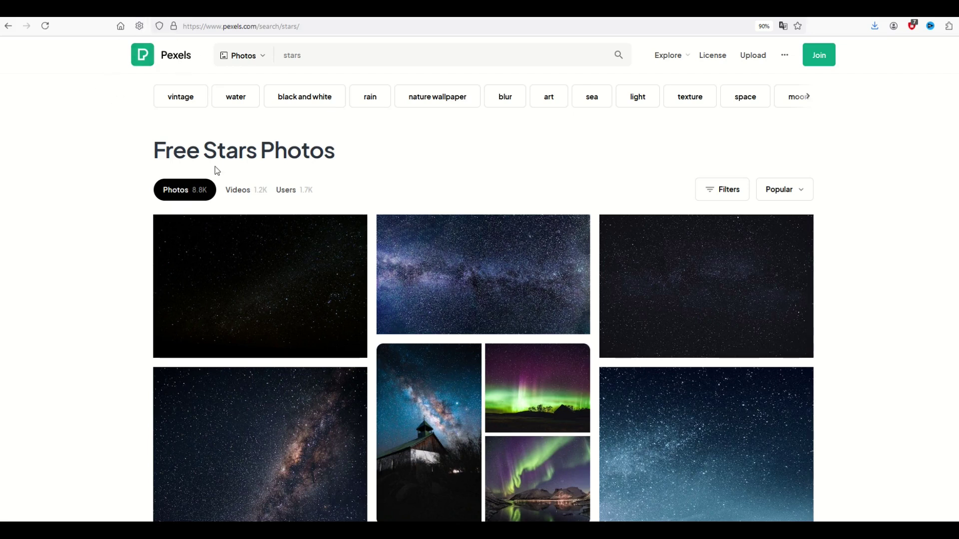
Step: Open the Blue Universe Milky Way photo from the stars results and start its free download
left_click(266, 60)
left_click(287, 59)
scroll(434, 172, "down", 2)
left_click(454, 177)
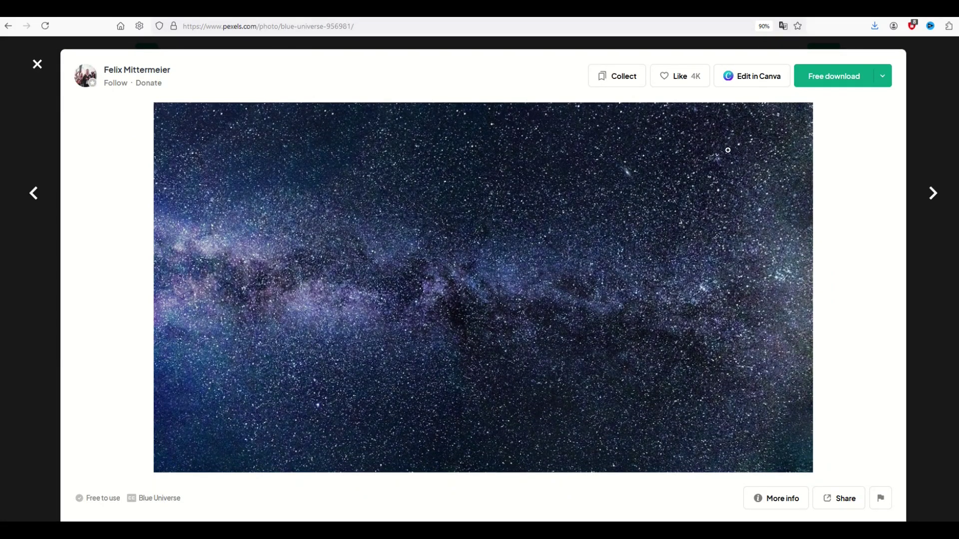
left_click(821, 83)
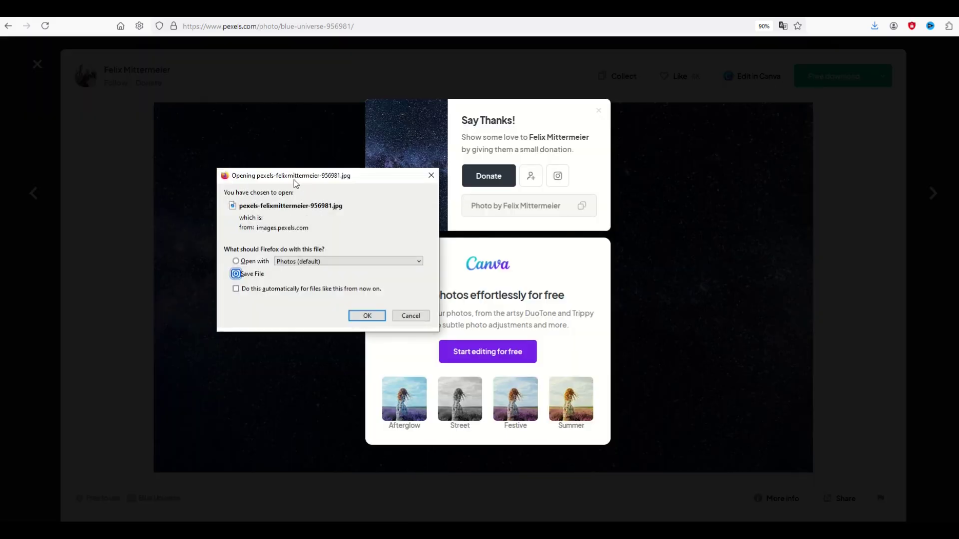
left_click_drag(296, 184, 394, 206)
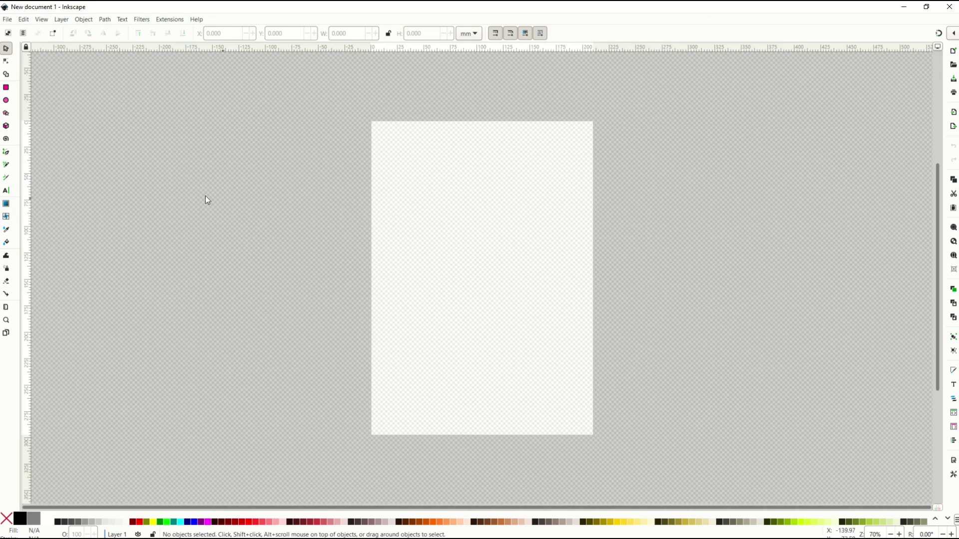
Step: Resize the new document's page with Ctrl+Shift+R so it is measured in px
key("ctrl+shift+r")
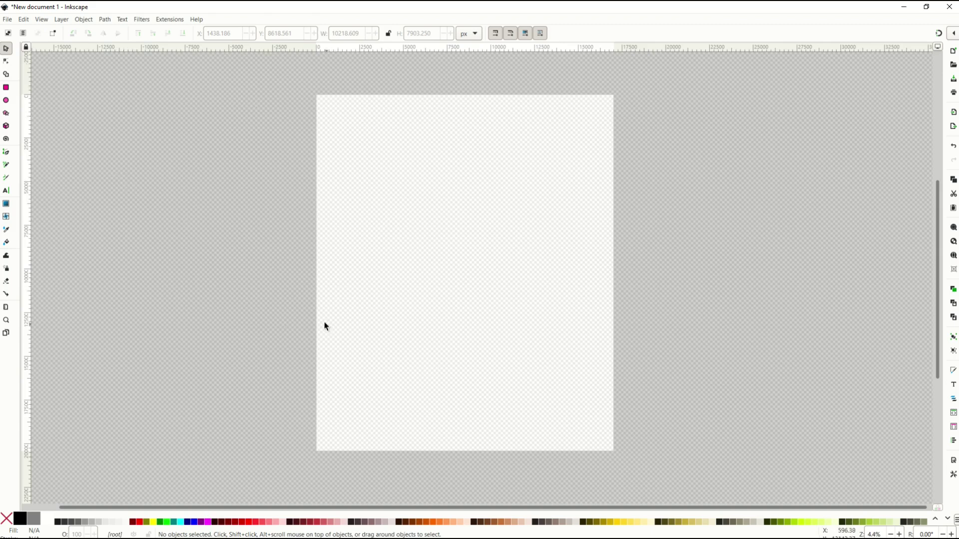
Step: Import the downloaded Pexels Milky Way JPEG and embed it in the document
left_click(8, 20)
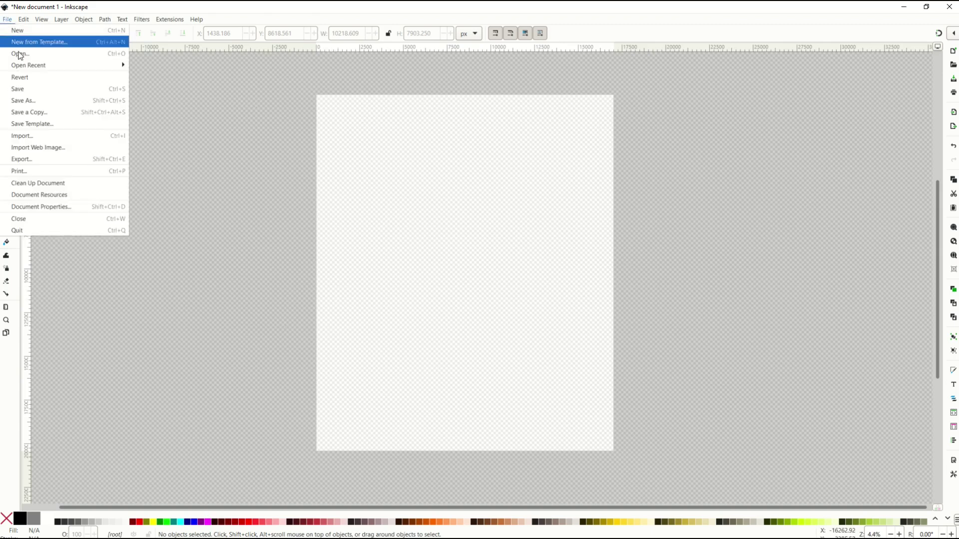
left_click(30, 131)
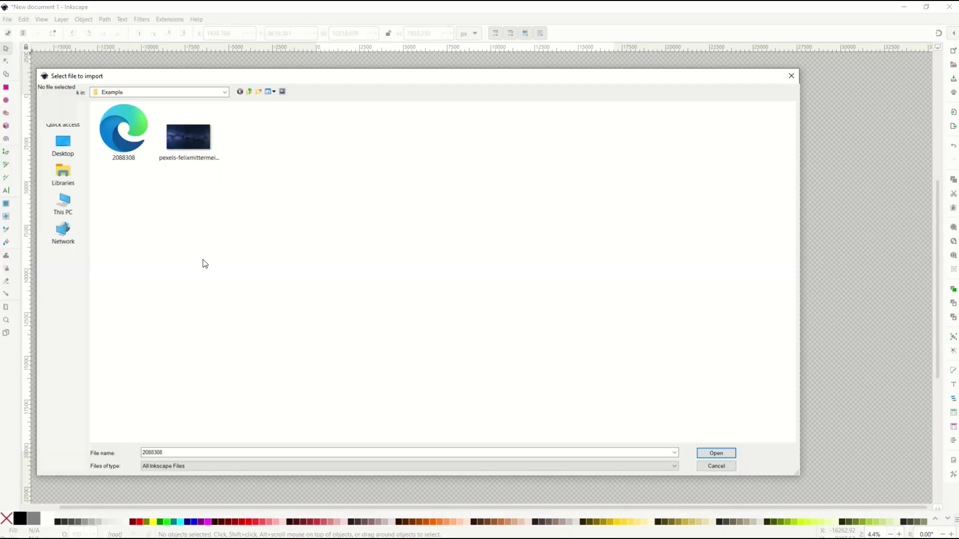
left_click(188, 150)
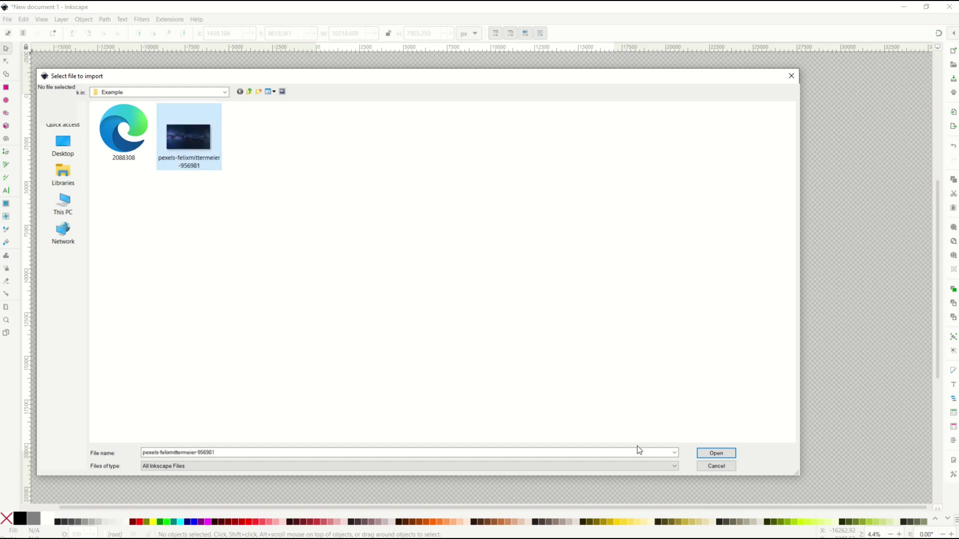
left_click(716, 454)
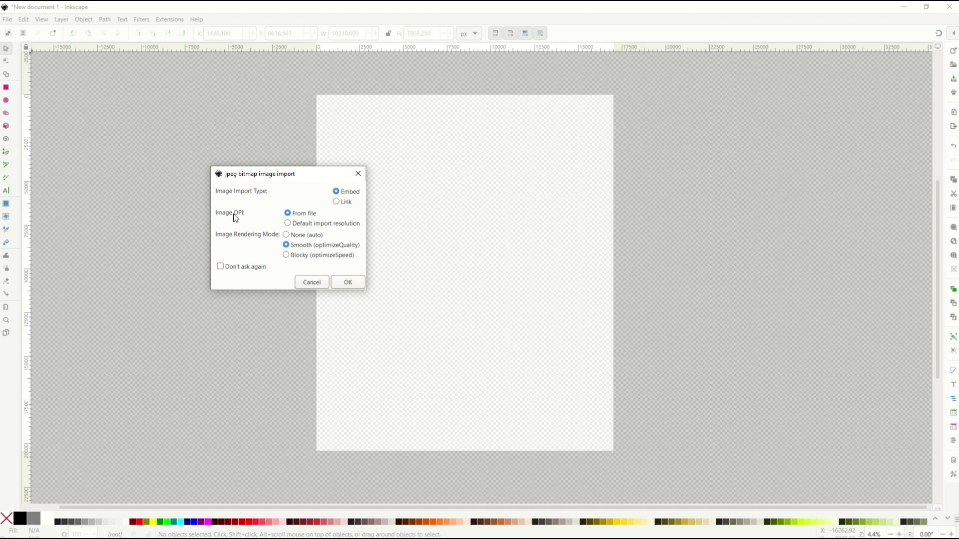
left_click(342, 282)
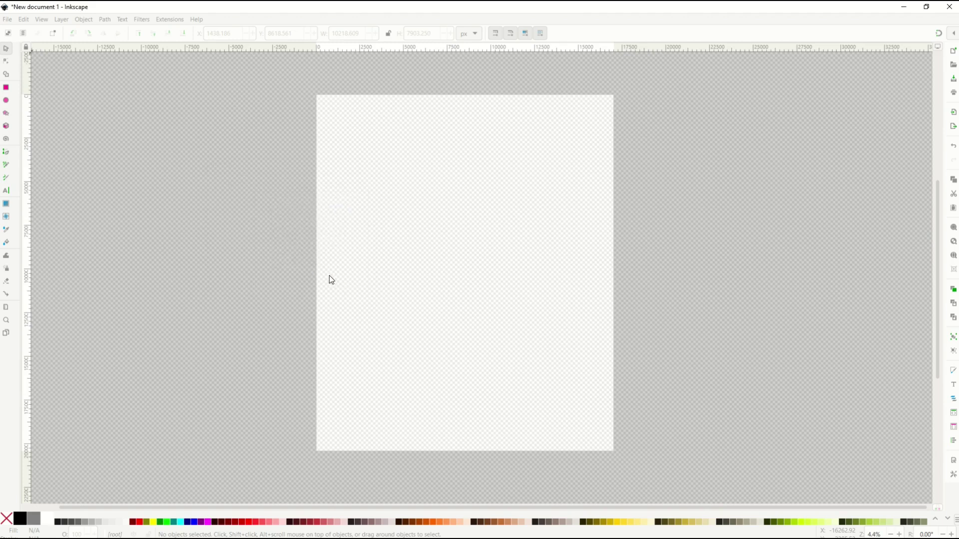
Step: Enlarge the photo to about 21994 × 12370 px so it spans the page width
left_click_drag(457, 272, 348, 197)
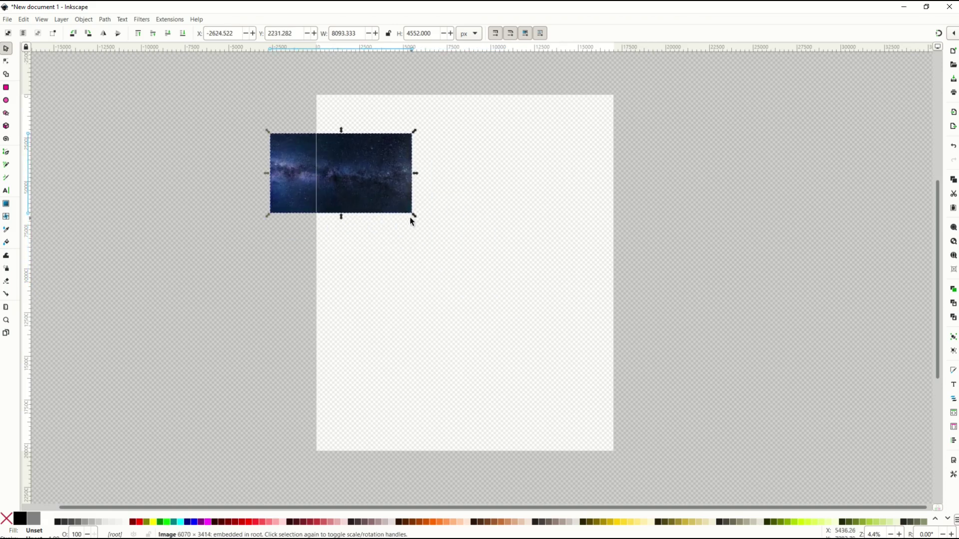
left_click_drag(414, 216, 654, 351)
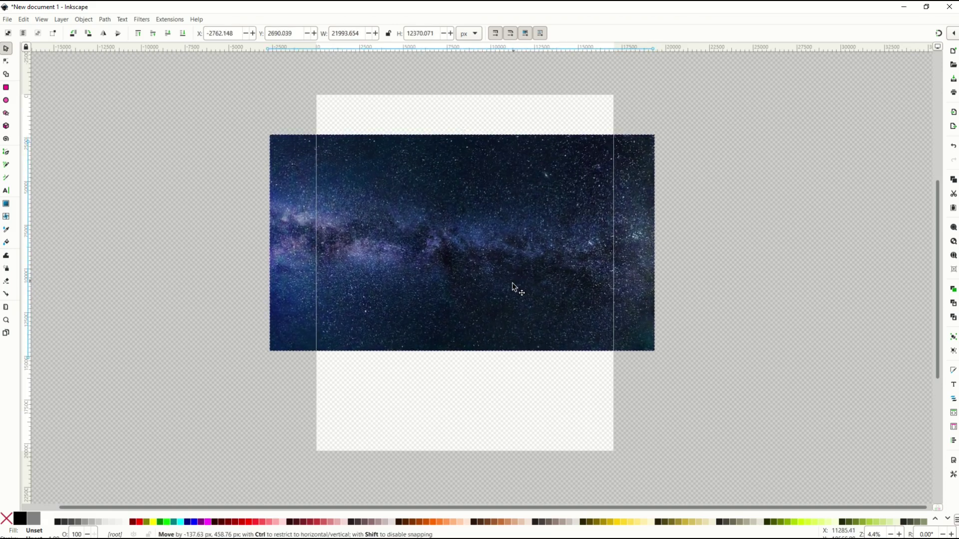
left_click_drag(514, 287, 499, 310)
left_click(85, 79)
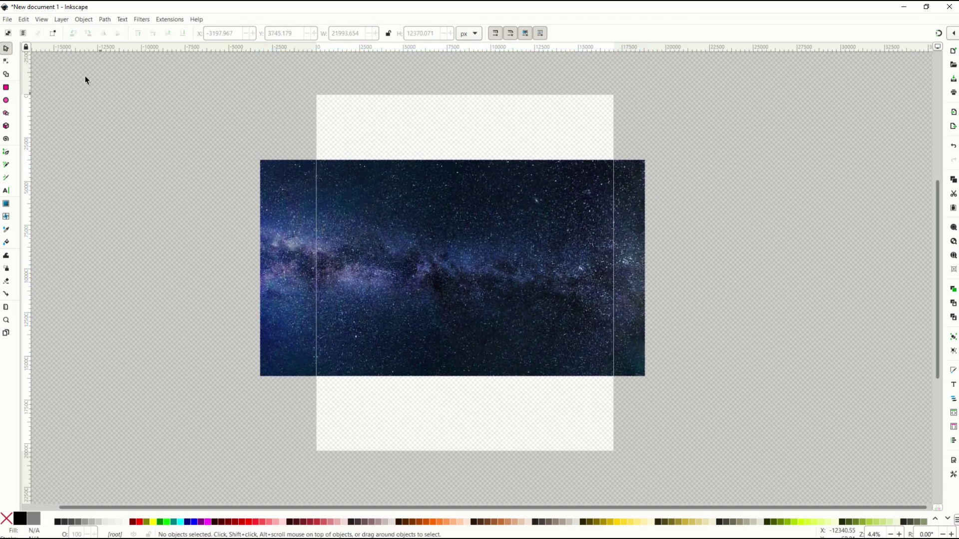
Step: Import 2088308.svg as editable objects
left_click(6, 20)
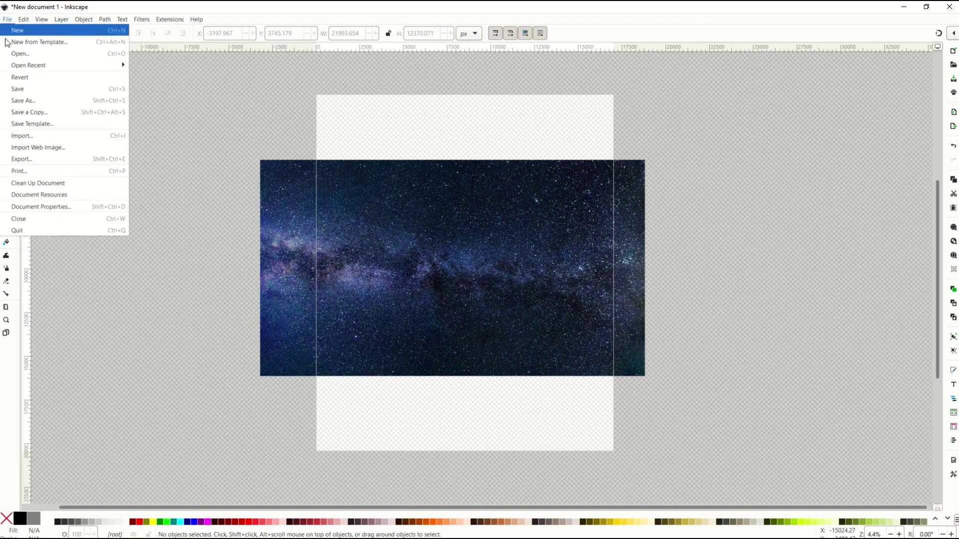
left_click(19, 134)
left_click(107, 152)
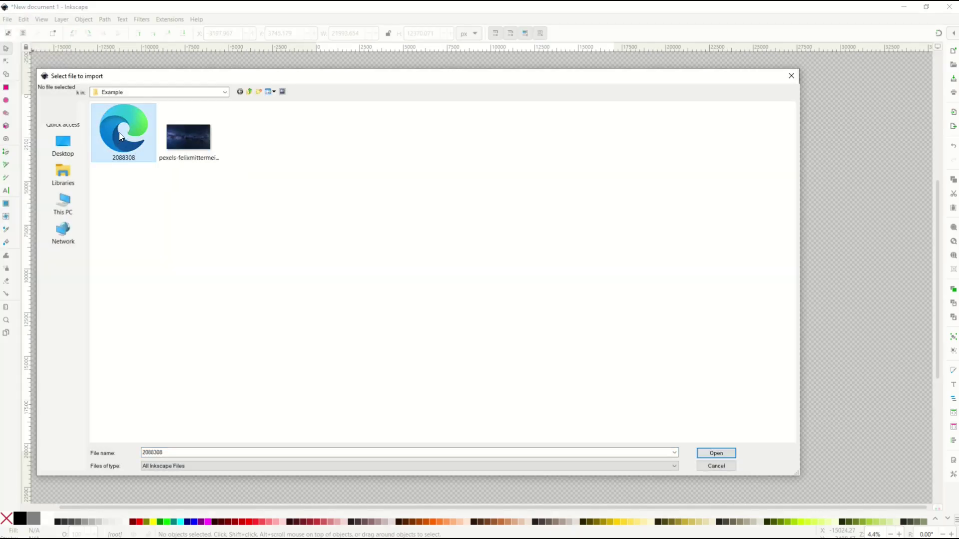
left_click(710, 454)
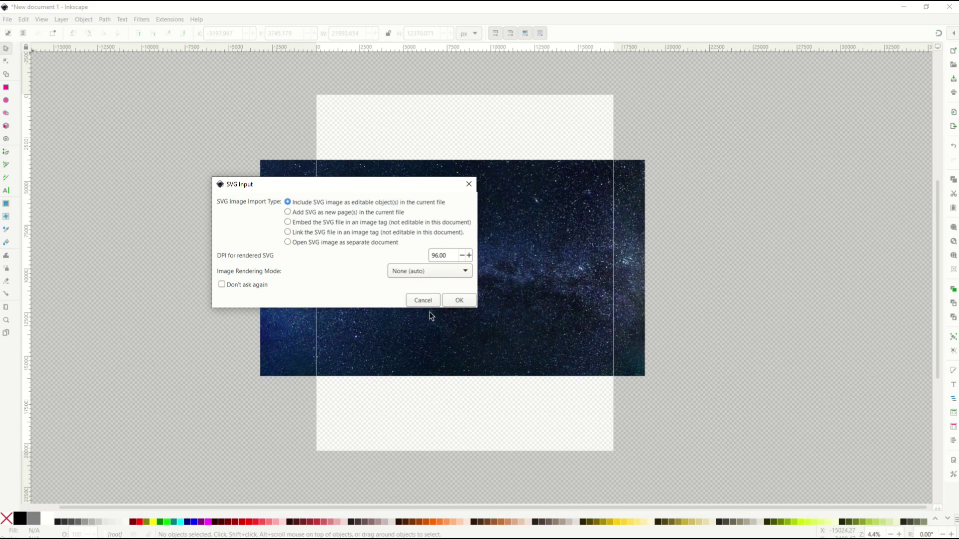
left_click(456, 301)
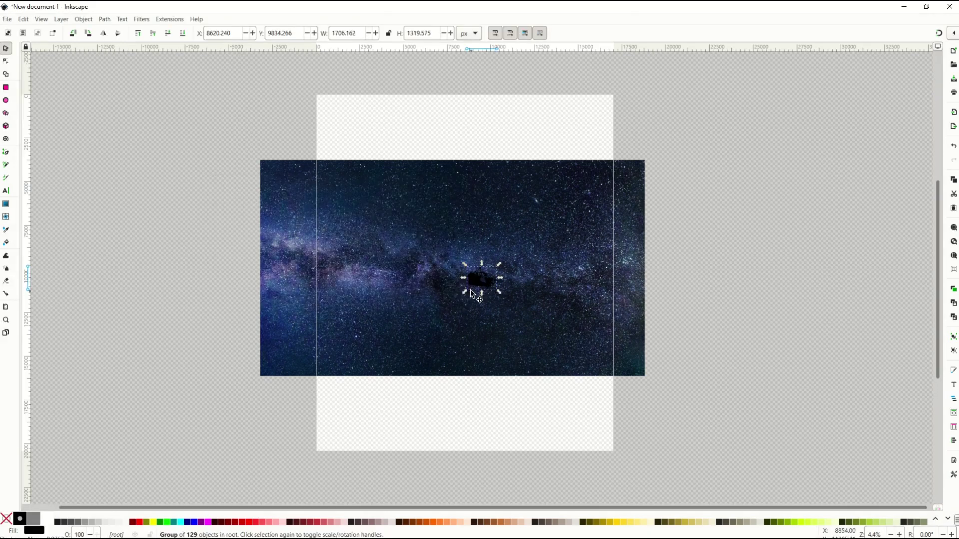
Step: Scale the Canada map proportionally to about 15082 × 11665 px, centred over the photo
left_click_drag(475, 280, 197, 160)
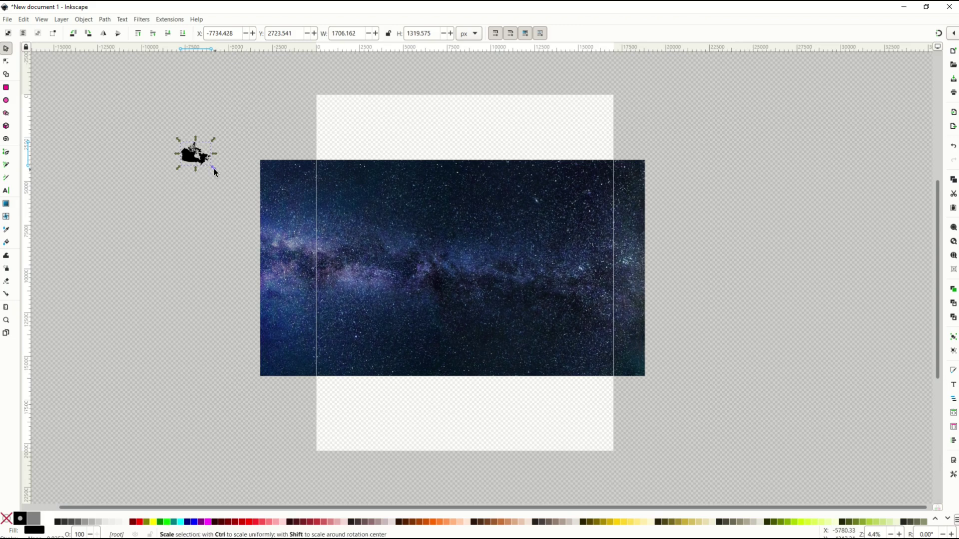
key("ctrl")
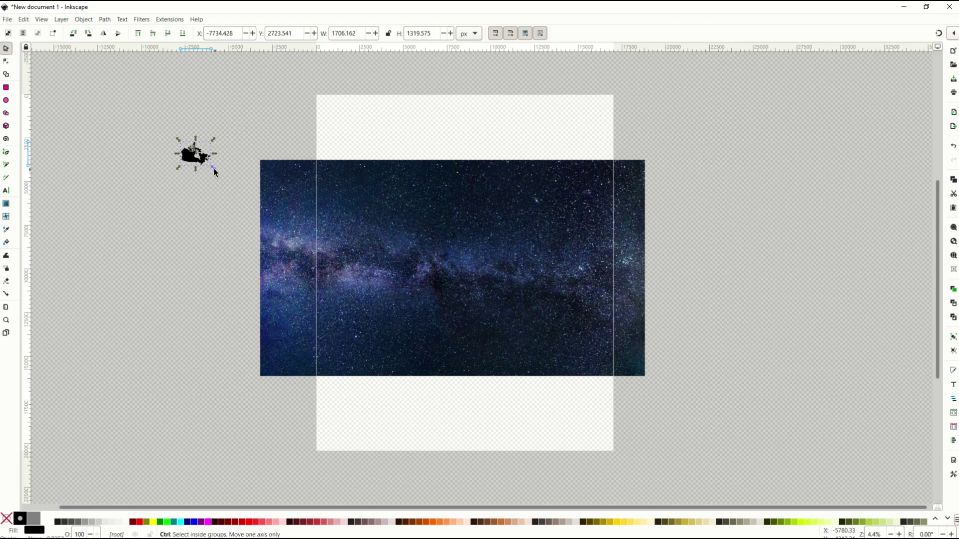
left_click_drag(214, 169, 497, 304)
scroll(500, 350, "down", 2)
left_click_drag(277, 235, 409, 263)
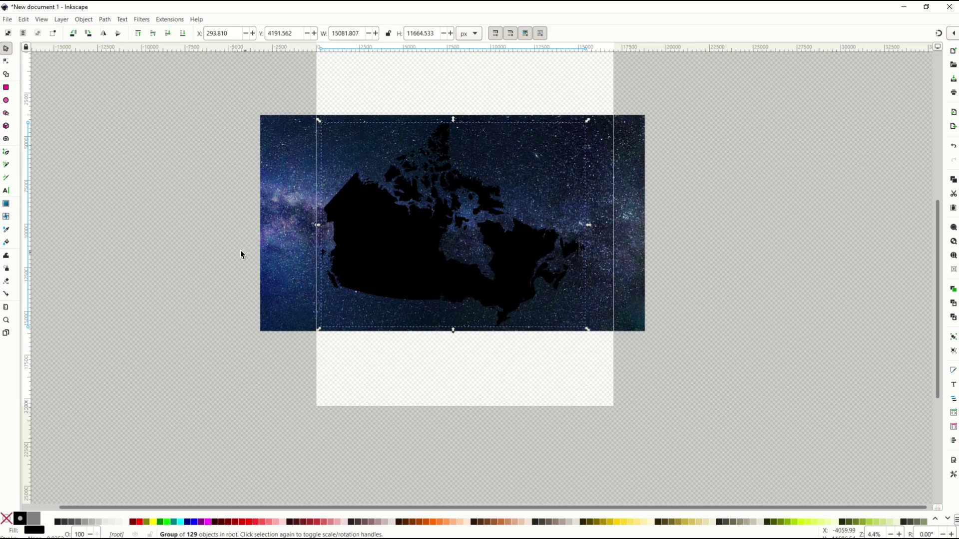
Step: Select the Canada map together with the starry photo and clip the photo to the map shape
left_click(211, 238)
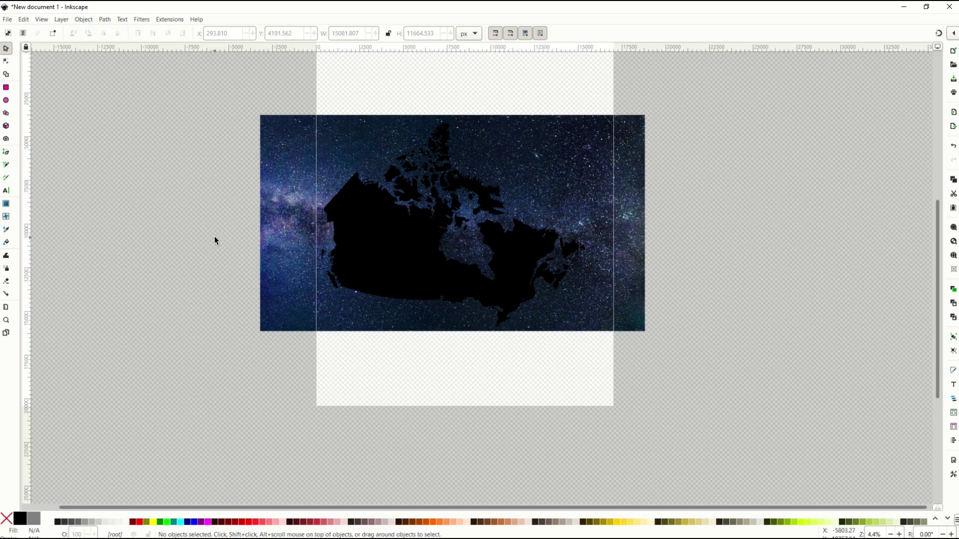
left_click(378, 246)
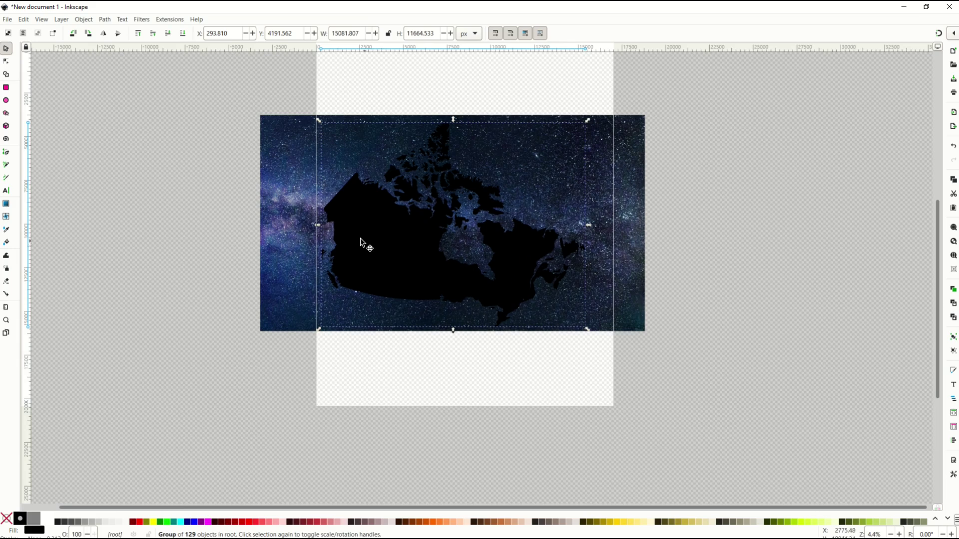
left_click(283, 177, "shift")
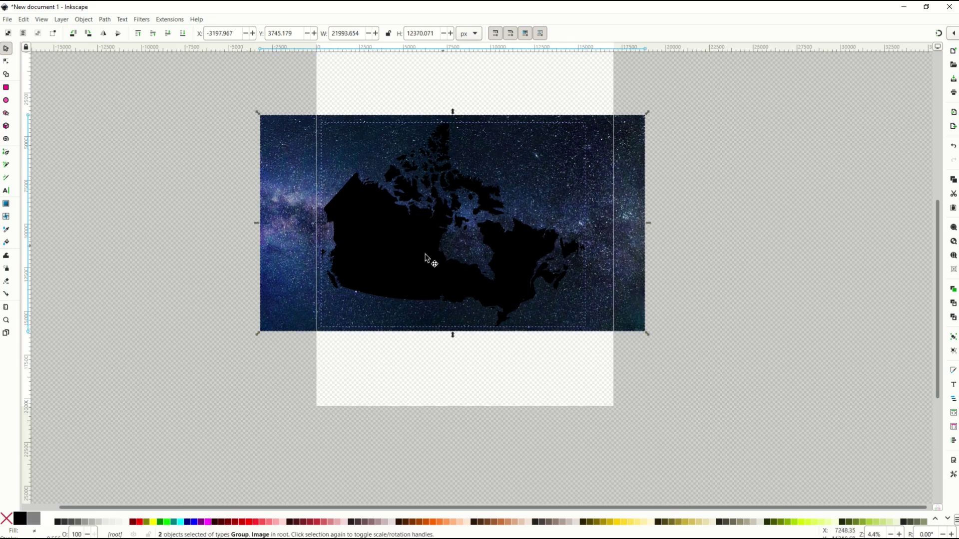
left_click(84, 19)
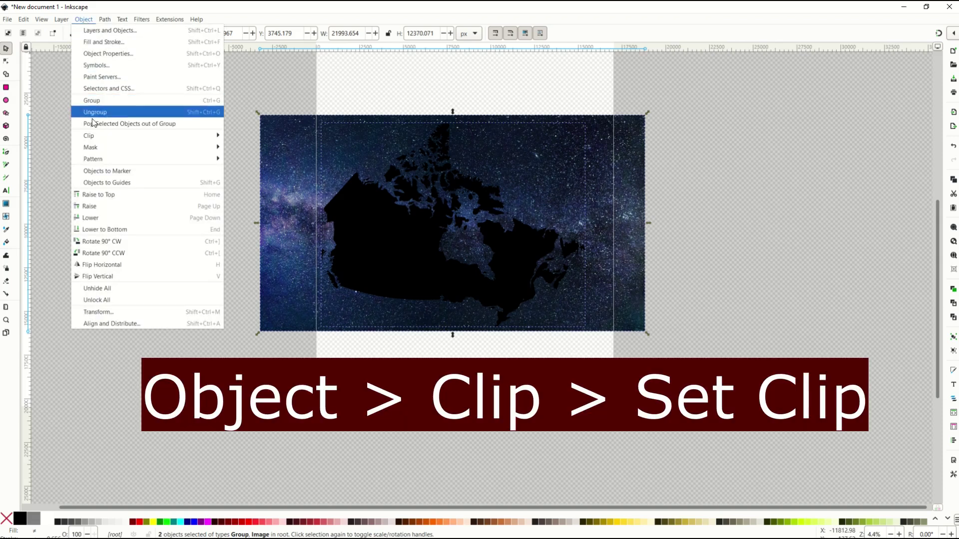
mouse_move(123, 139)
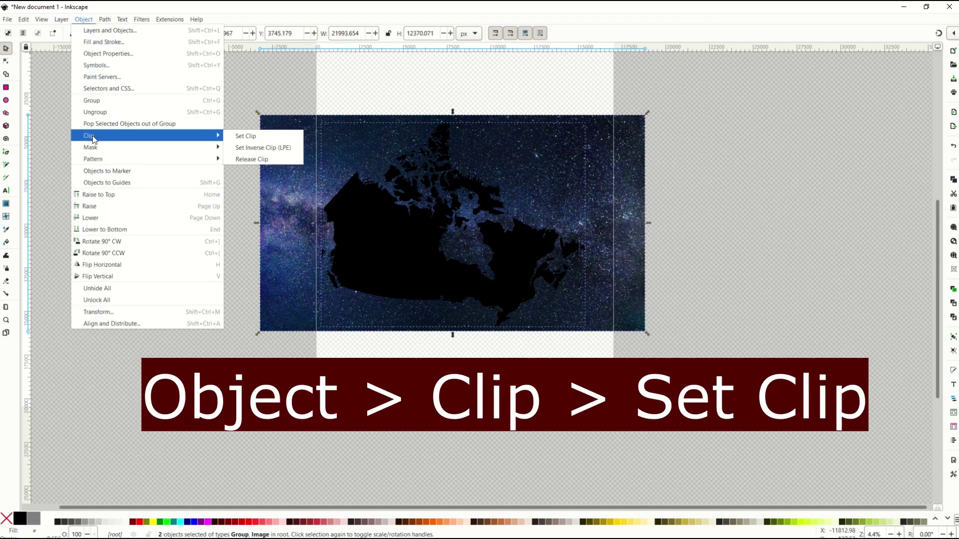
left_click(255, 141)
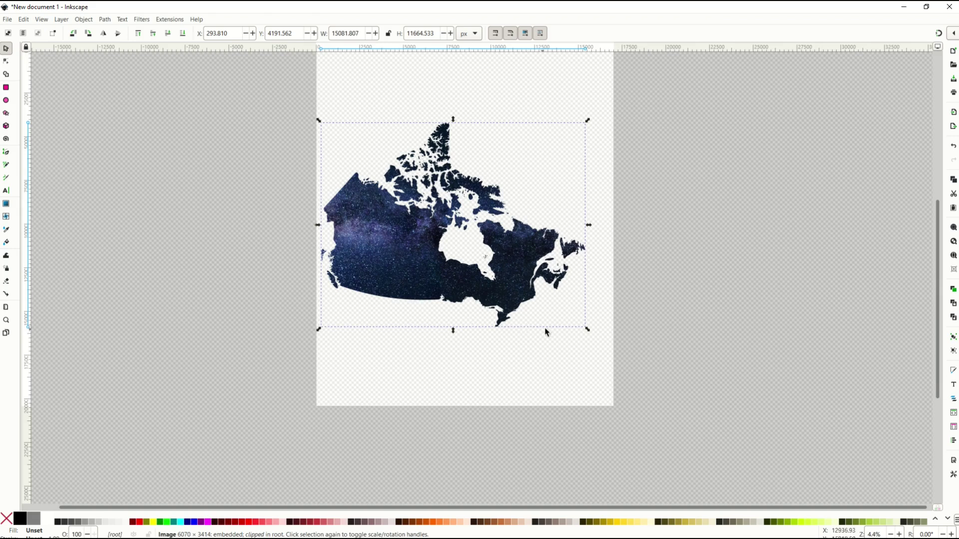
Step: Move and enlarge the starry map to about 15860 × 12267 px near the page top
scroll(486, 277, "up", 2, "ctrl")
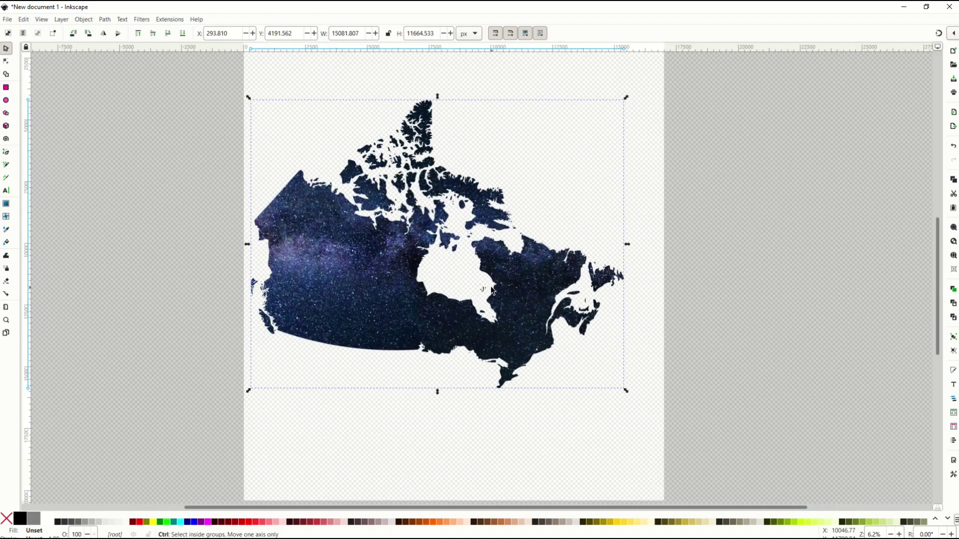
scroll(491, 289, "up", 1, "ctrl")
left_click_drag(300, 269, 315, 285)
scroll(316, 286, "down", 1, "ctrl")
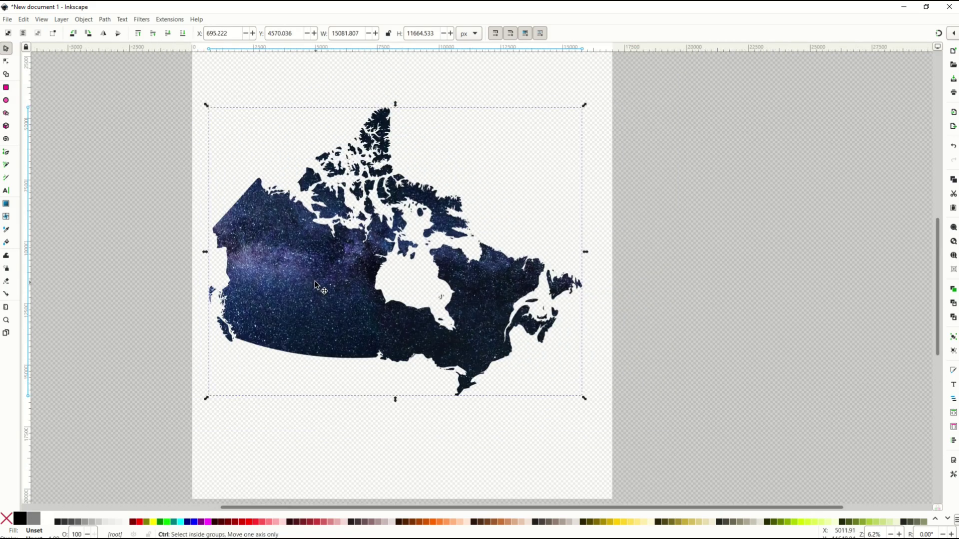
left_click_drag(583, 397, 603, 416)
left_click_drag(436, 342, 436, 332)
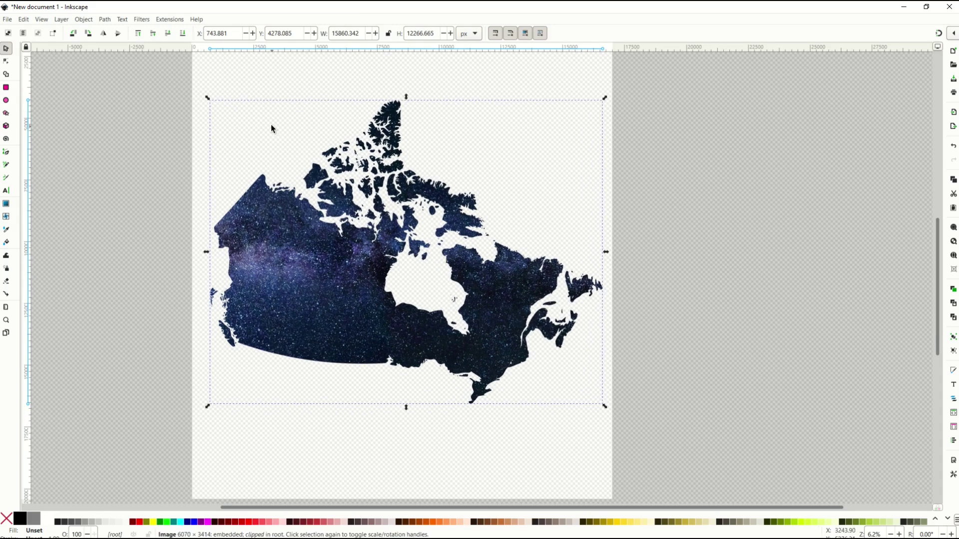
left_click(240, 89)
scroll(239, 130, "down", 1)
left_click(240, 131)
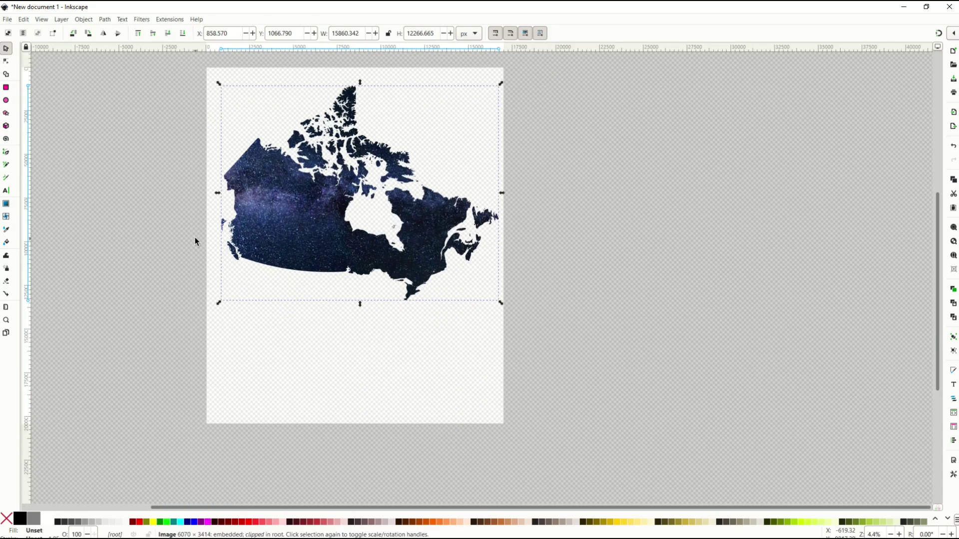
left_click(182, 252)
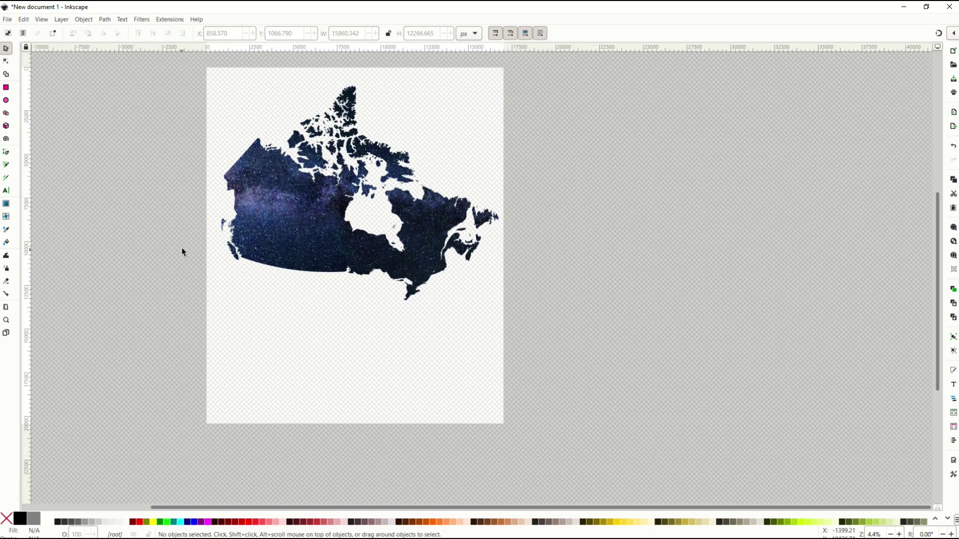
Step: Create CANADA text below the map at font size 500, coloured dark gray
left_click(6, 192)
left_click_drag(221, 313, 474, 401)
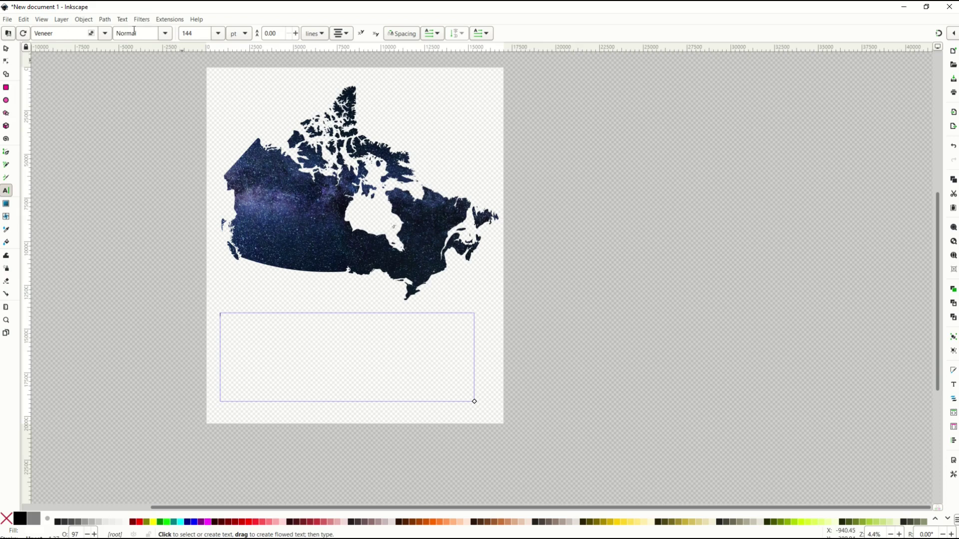
double_click(200, 34)
type("500")
key("Return")
key("ctrl+a")
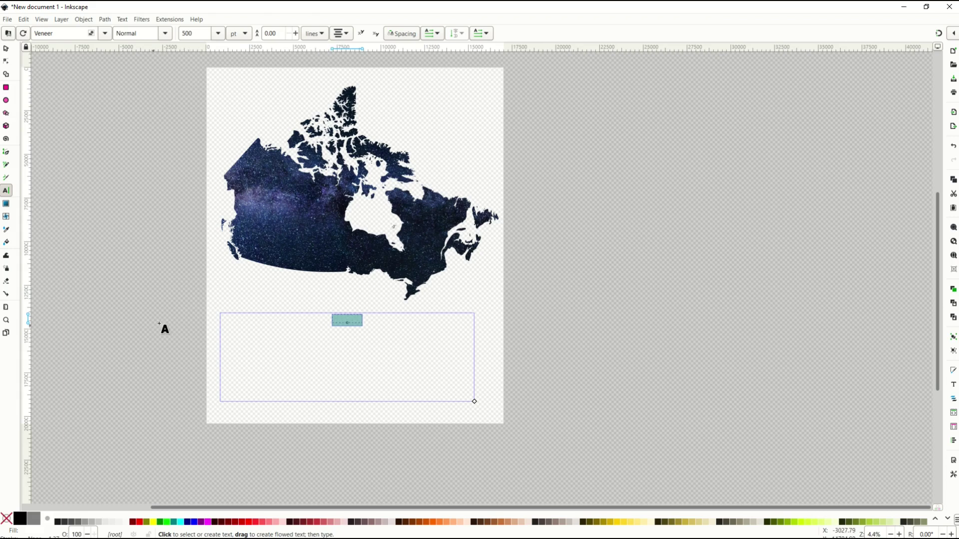
left_click(56, 523)
key("Escape")
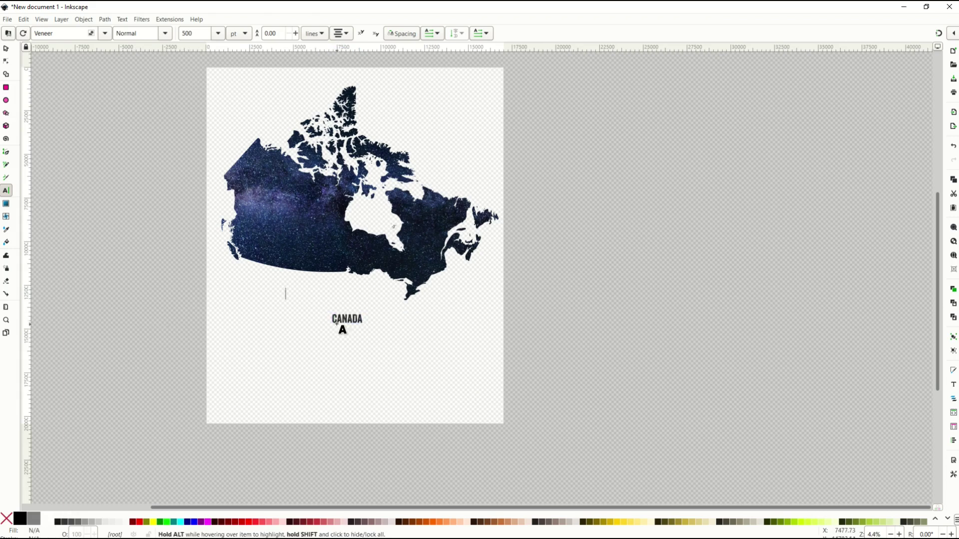
Step: Scale the CANADA text to about 15696 × 4590 px and place it beneath the map
left_click(7, 50)
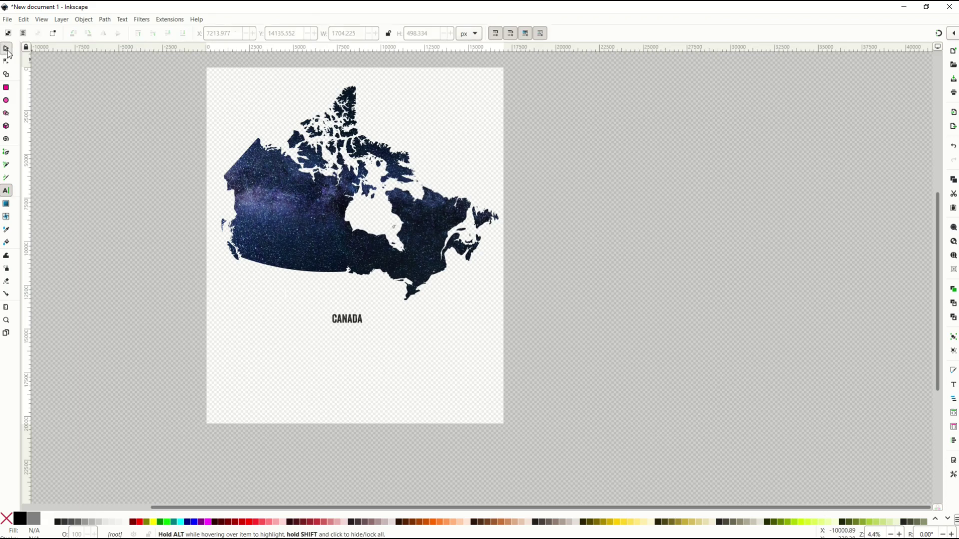
left_click(351, 324)
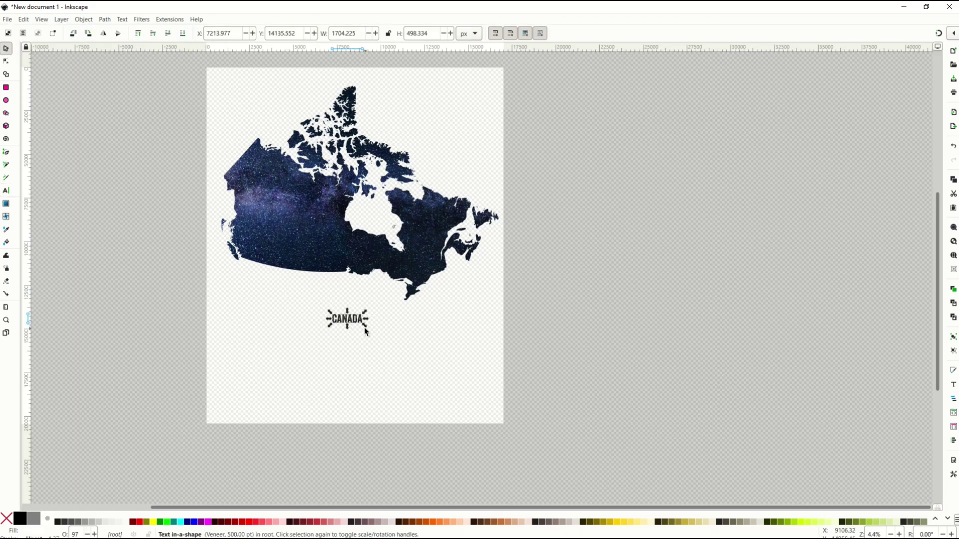
left_click_drag(364, 325, 603, 457)
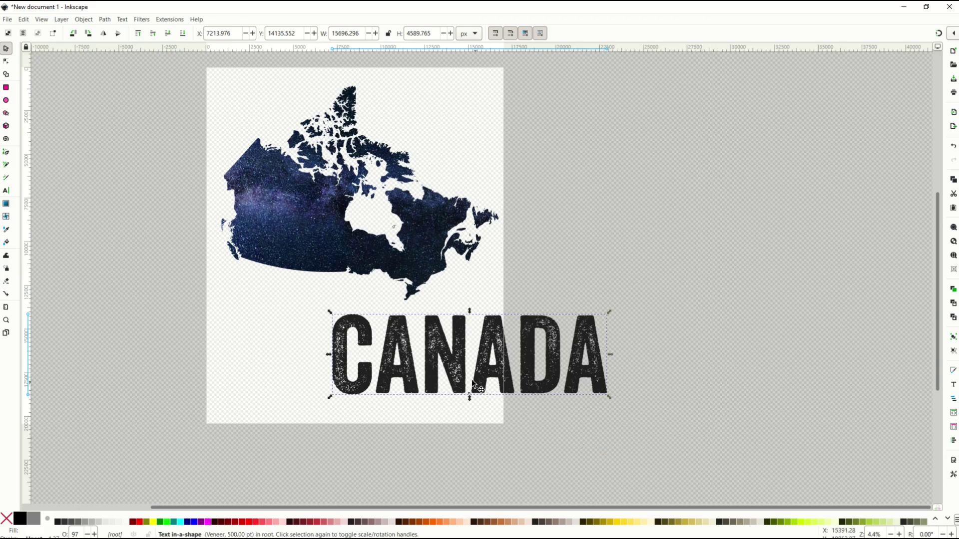
left_click_drag(473, 382, 344, 362)
left_click(168, 370)
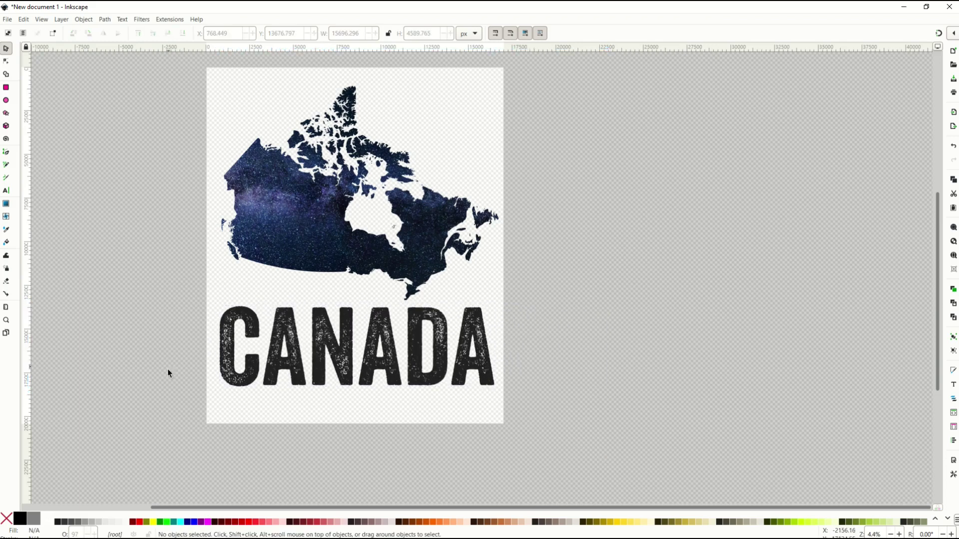
Step: Recolour the CANADA text 2.5% Gray, delete it, and bring up the Fill and Stroke panel
left_click(278, 383)
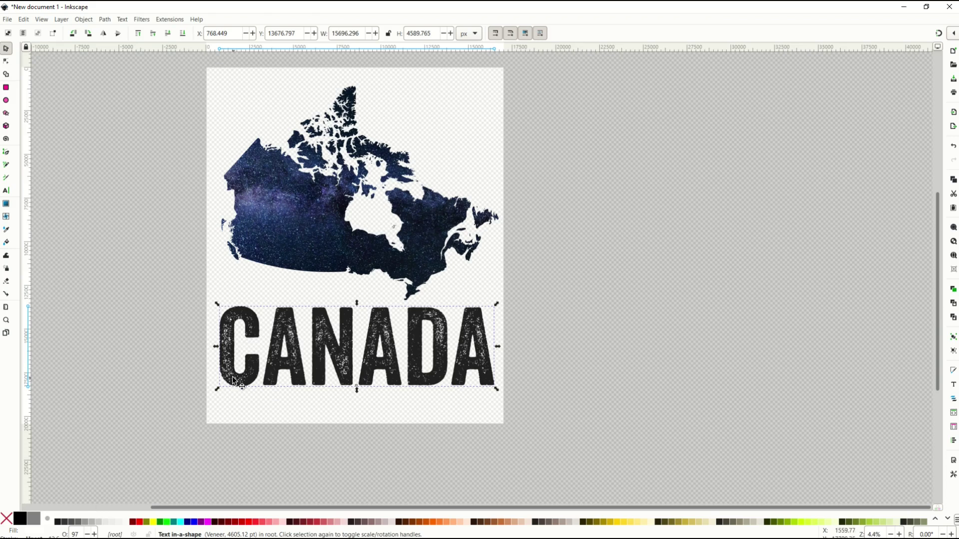
left_click(126, 522)
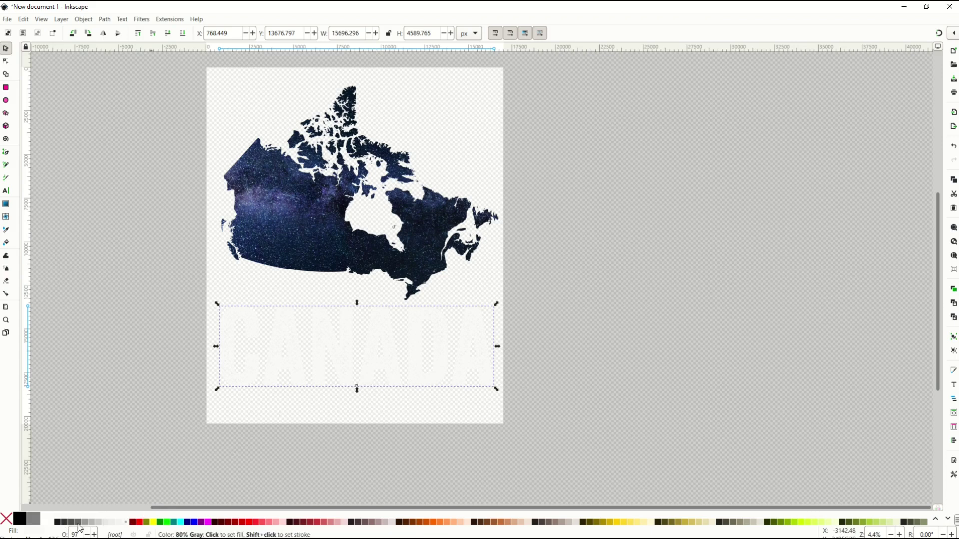
key("Delete")
key("ctrl+shift+f")
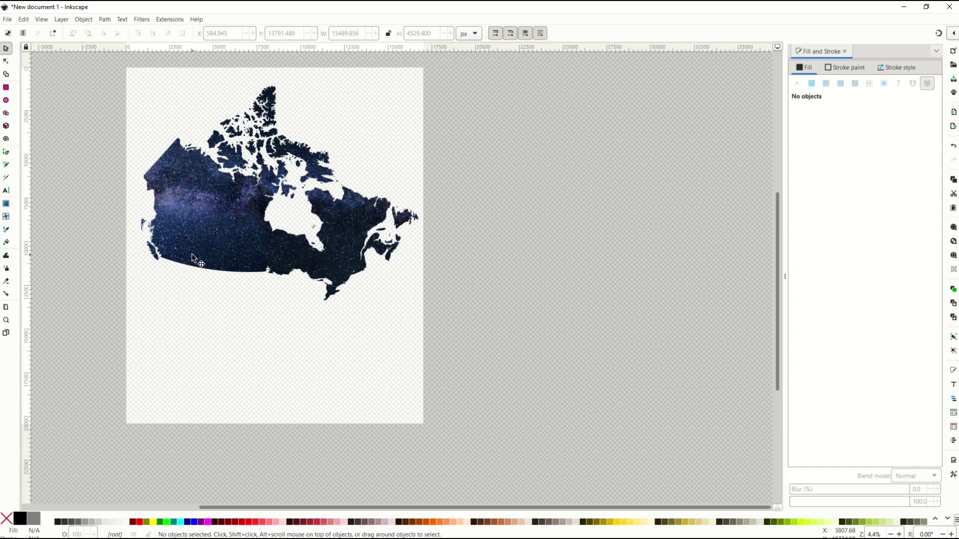
Step: Import the star-field photo and enlarge it to about 16128 × 9071 px below the map
left_click(7, 19)
left_click(36, 134)
double_click(181, 148)
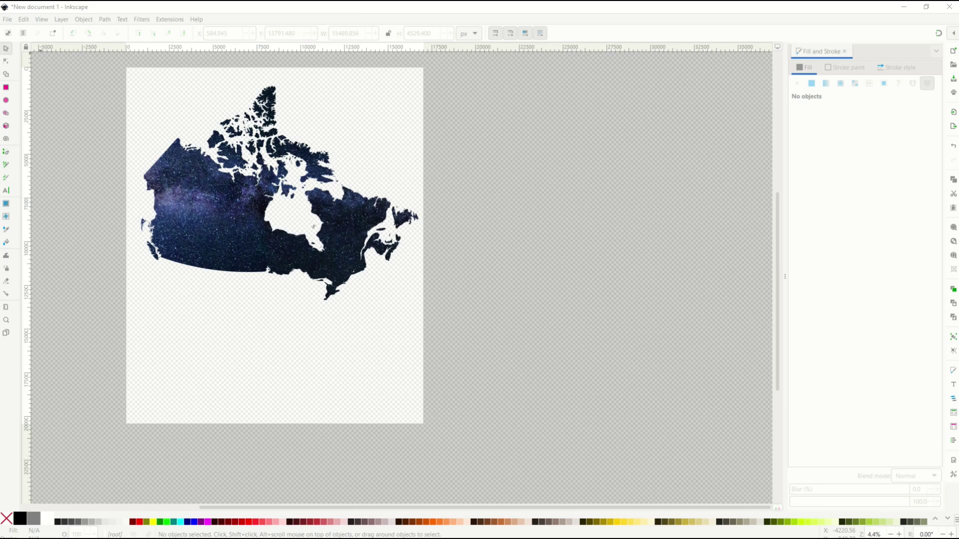
left_click_drag(374, 281, 194, 341)
left_click_drag(292, 379, 345, 407)
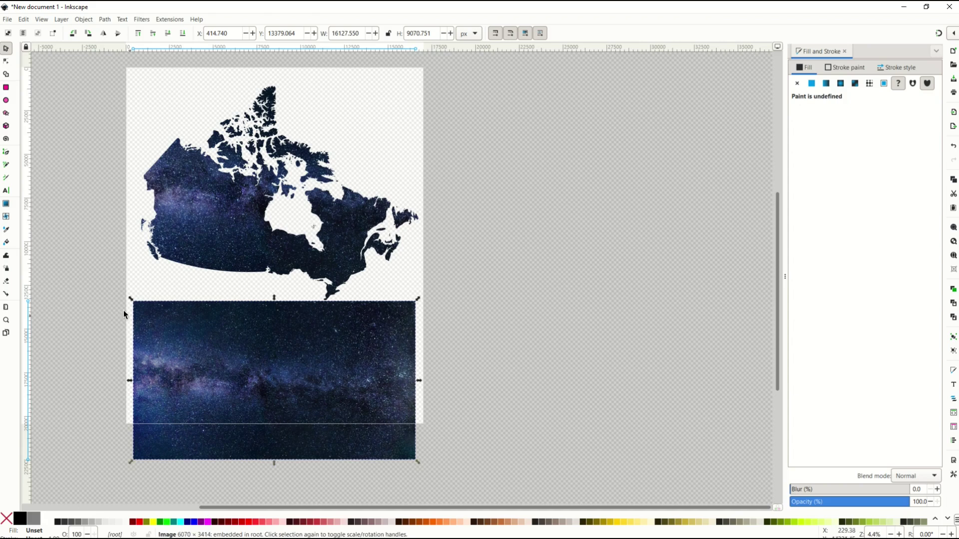
Step: Type 'Canada' in a text frame over the star-field photo and colour it near-white
left_click(6, 191)
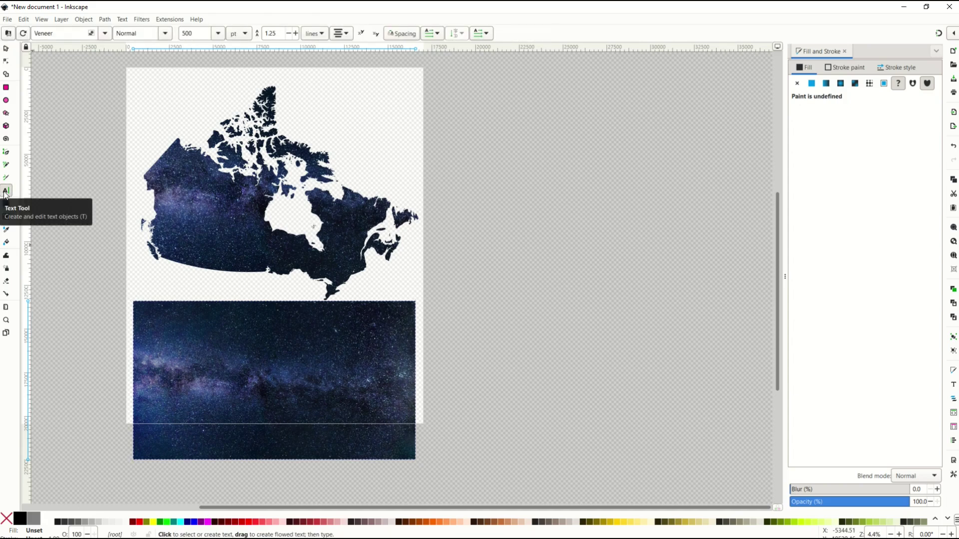
mouse_move(162, 318)
left_mouse_down()
mouse_move(181, 358)
mouse_move(396, 410)
left_mouse_up()
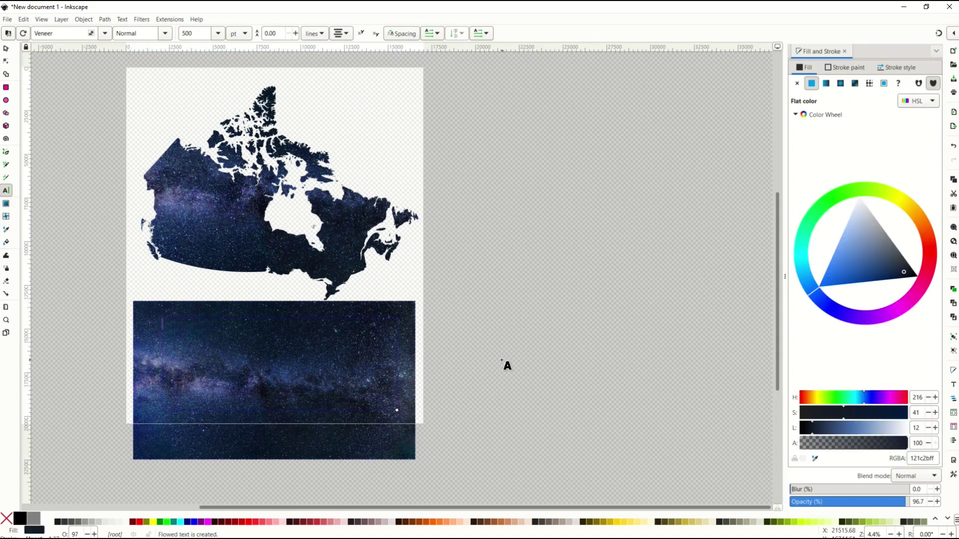
type("Canada")
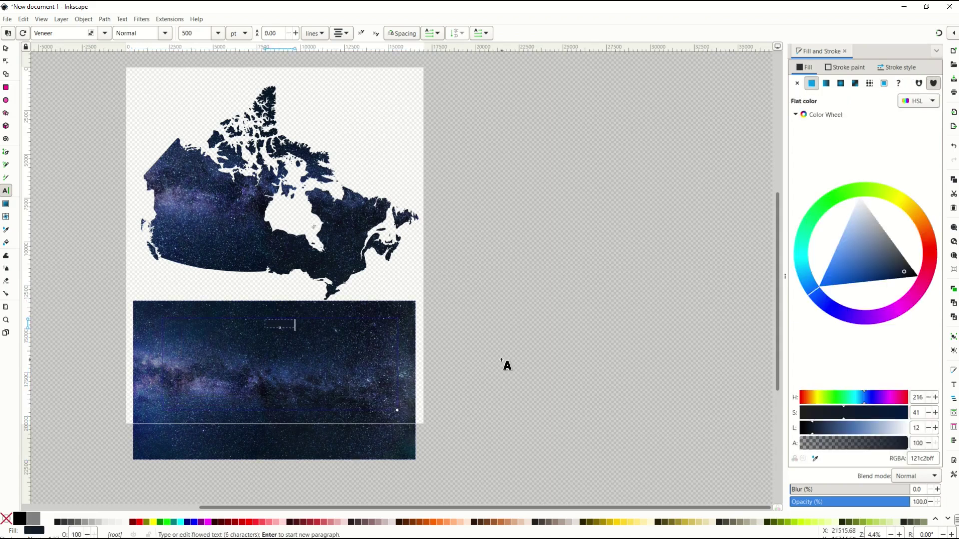
key("ctrl+a")
left_click(227, 521)
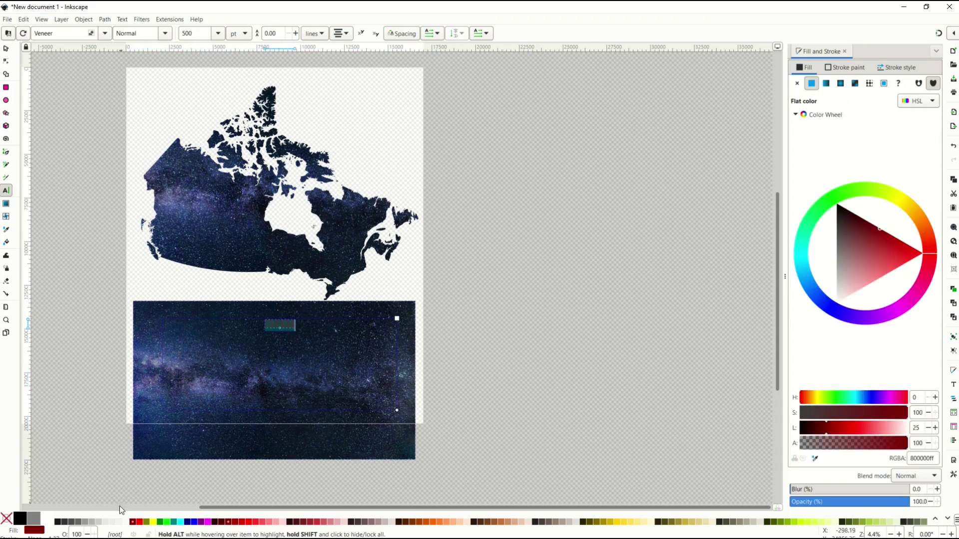
left_click(123, 522)
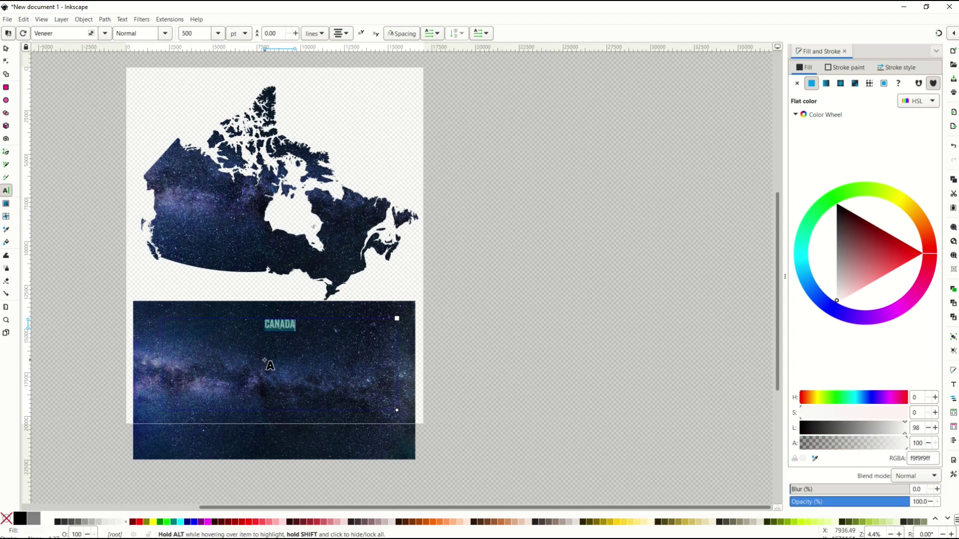
key("Escape")
Step: Scale and position the CANADA text to about 14719 × 4304 px over the photo
key("s")
left_click(288, 329)
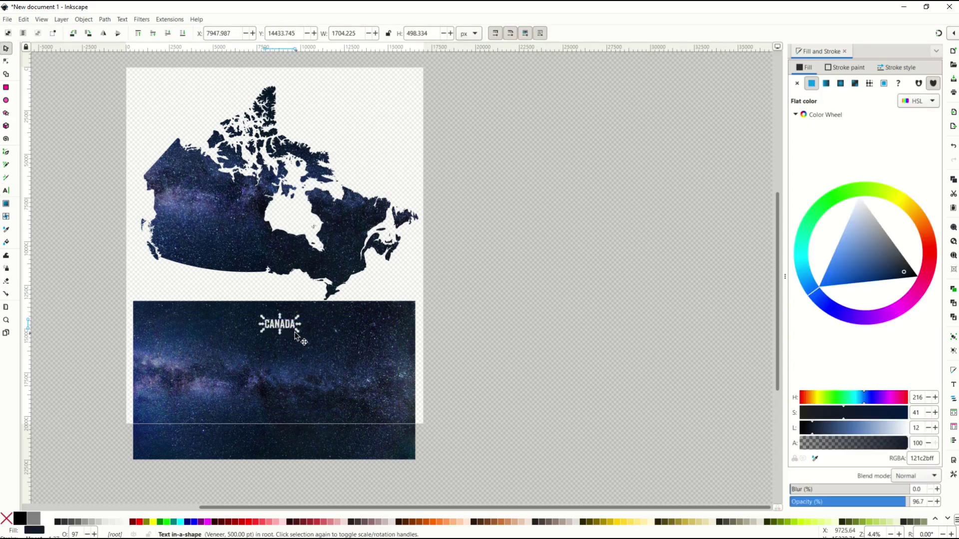
left_click_drag(295, 333, 567, 471)
left_click_drag(420, 392, 279, 391)
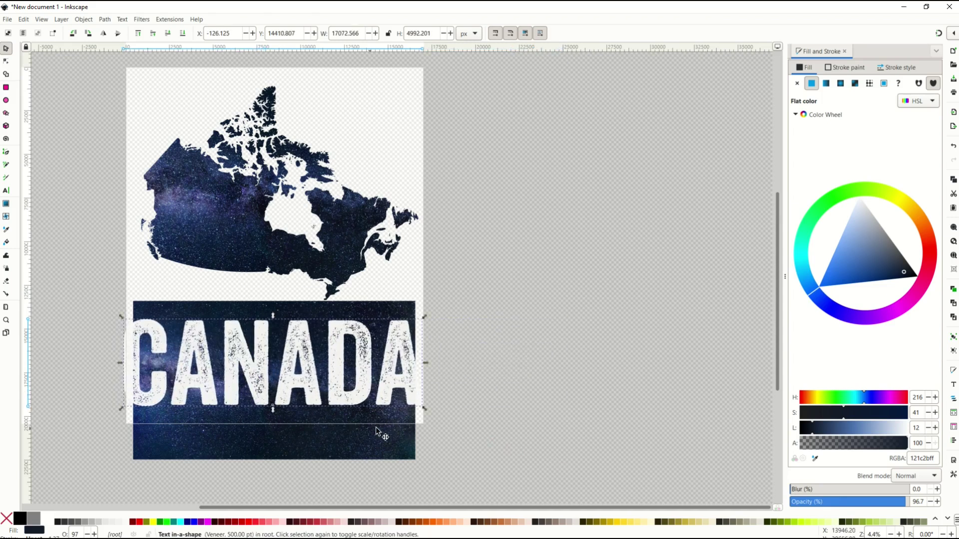
left_click_drag(425, 408, 384, 397)
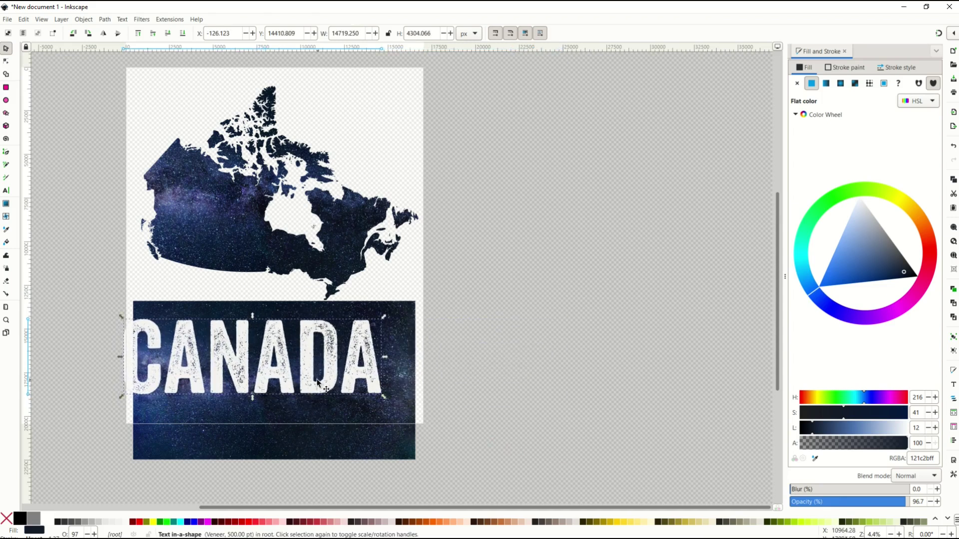
Step: Clip the Milky Way photo to the CANADA text and move the starry letters up beneath the map
left_click(272, 445, "shift")
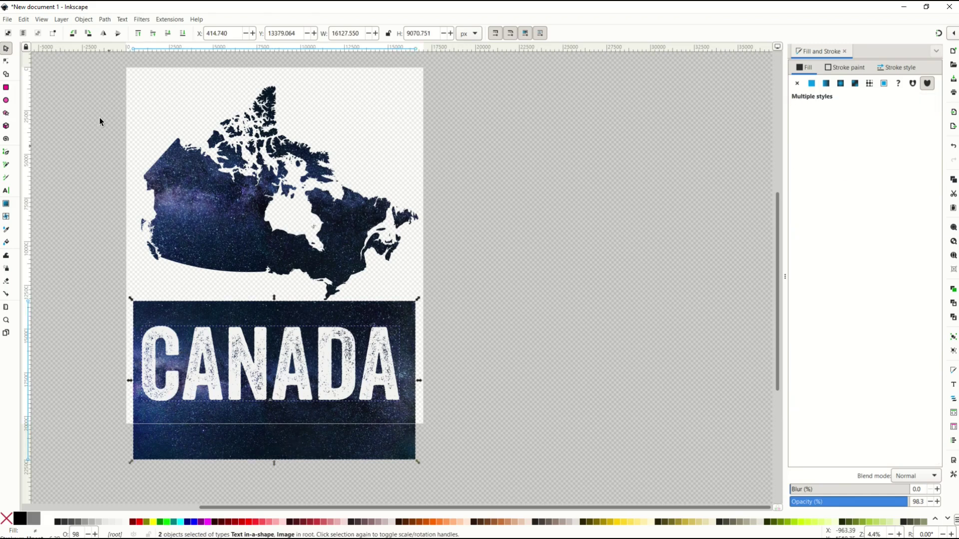
left_click(82, 20)
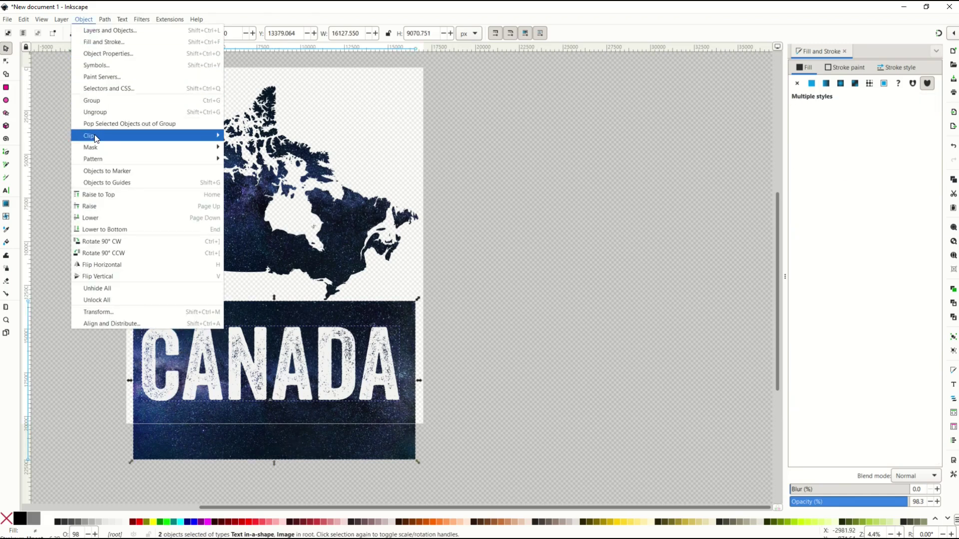
mouse_move(98, 137)
left_click(241, 139)
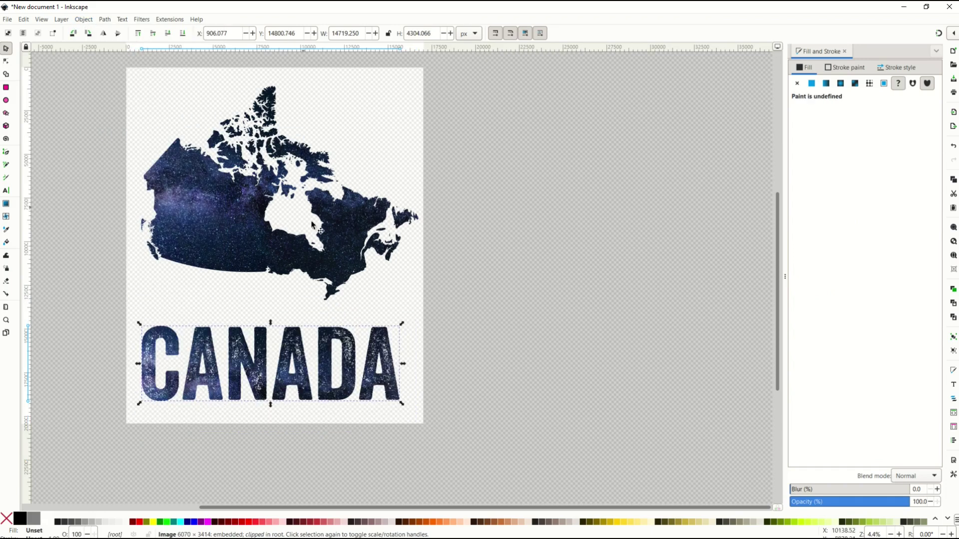
key("Escape")
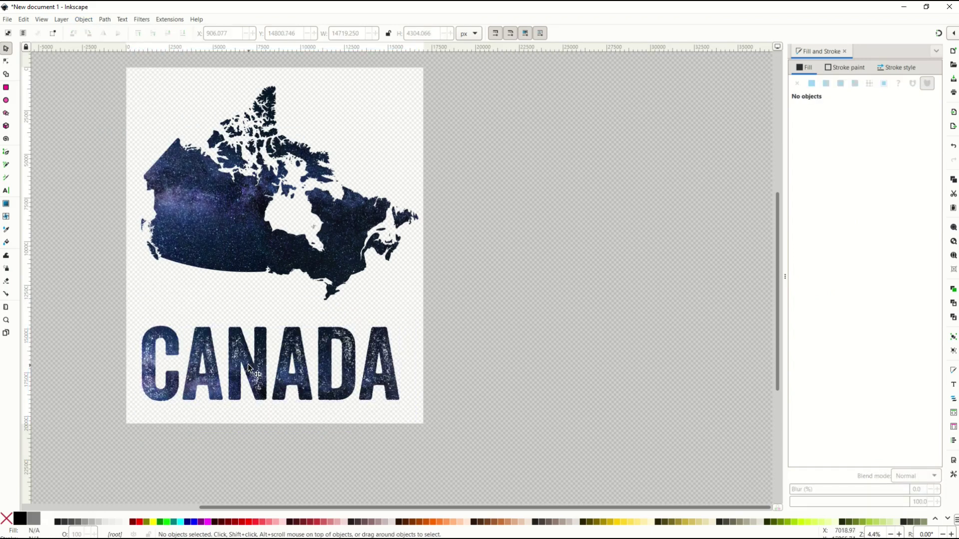
left_click_drag(249, 368, 244, 348)
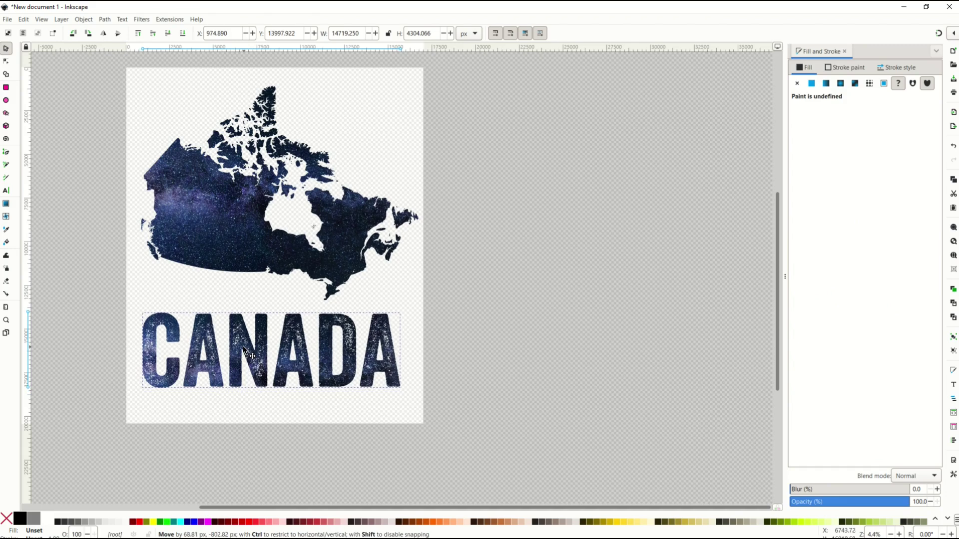